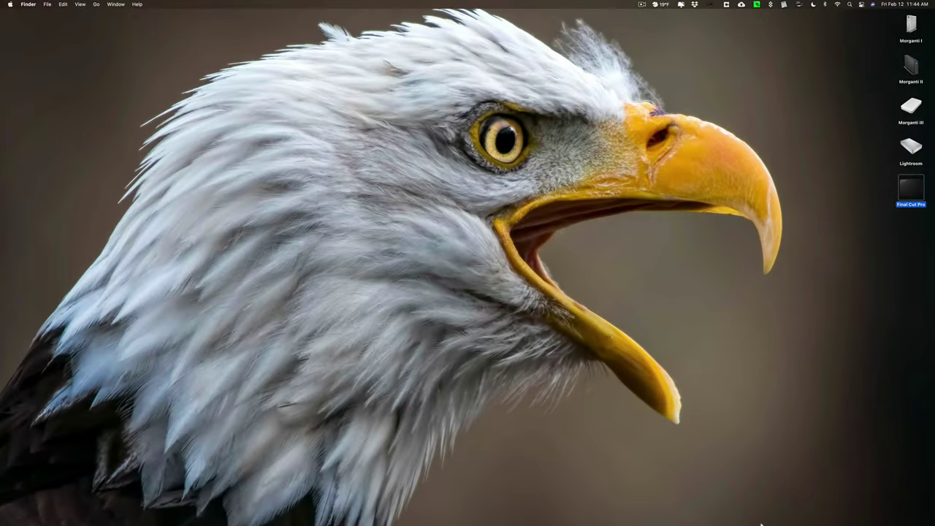
# - Bring up Avalanche Unlimited, and in Finder select Luminar 4 Catalog.luminar inside the Luminar 4 Catalog folder in Pictures
pyautogui.moveTo(765, 523)
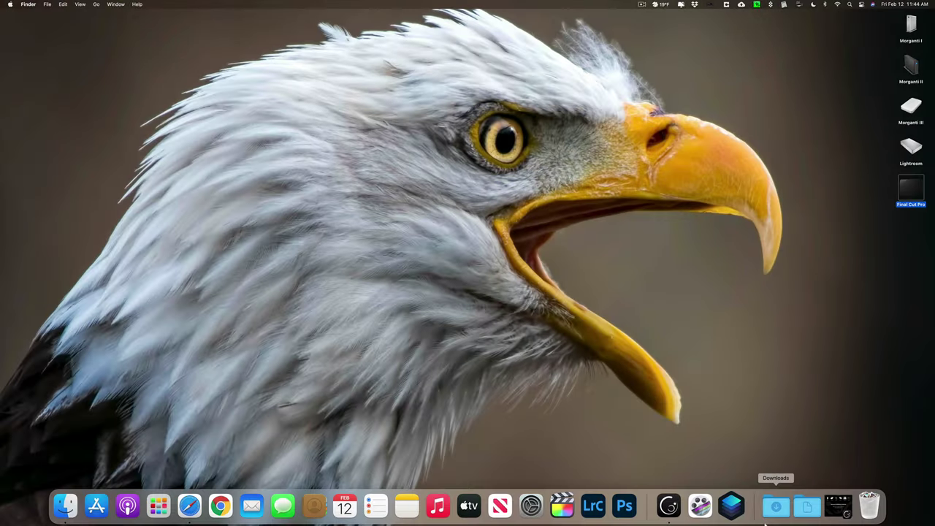
pyautogui.click(837, 504)
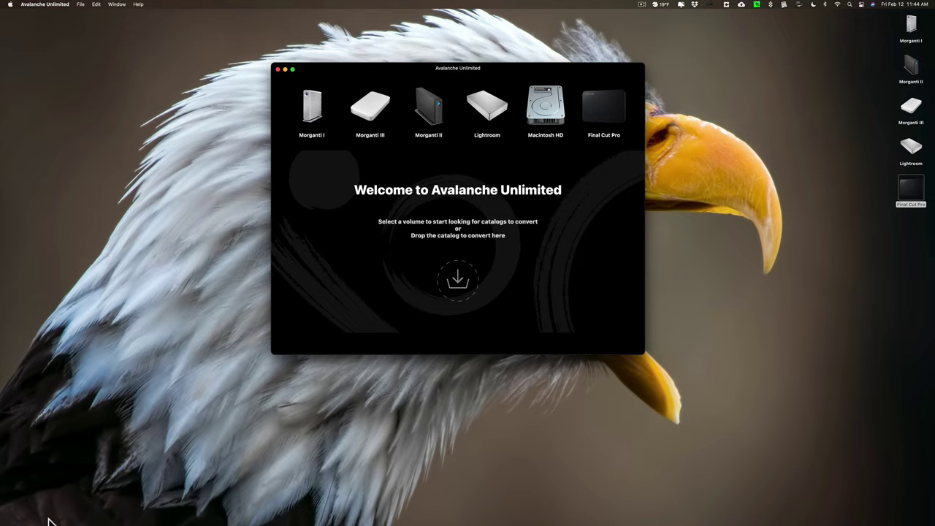
pyautogui.click(80, 511)
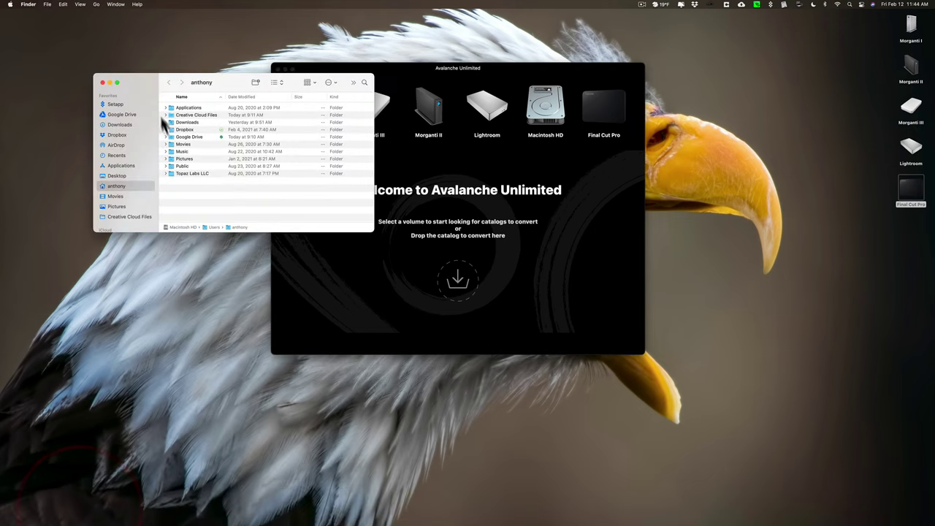
pyautogui.click(119, 204)
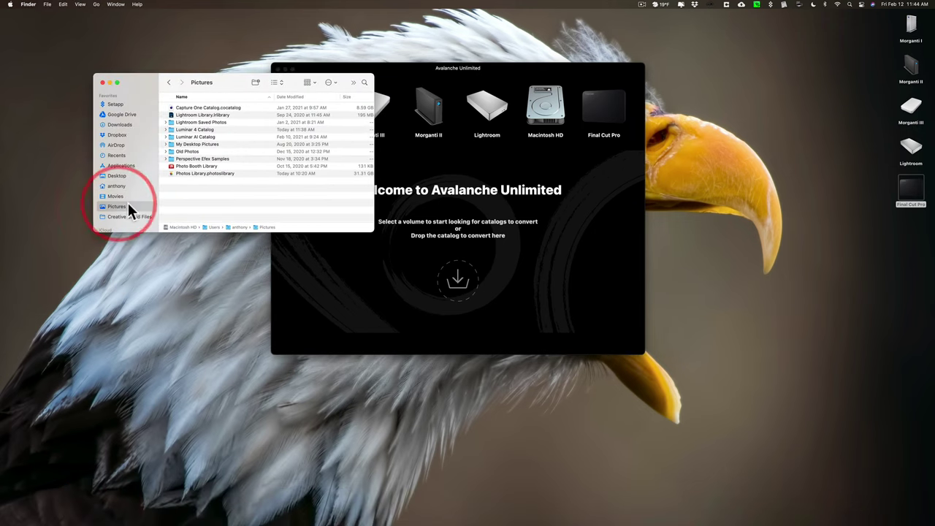
pyautogui.doubleClick(193, 129)
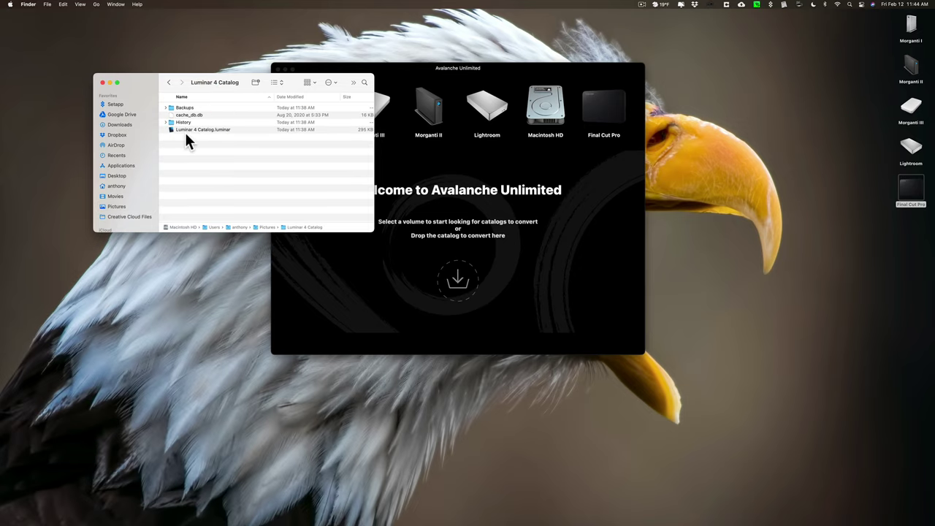
pyautogui.click(187, 131)
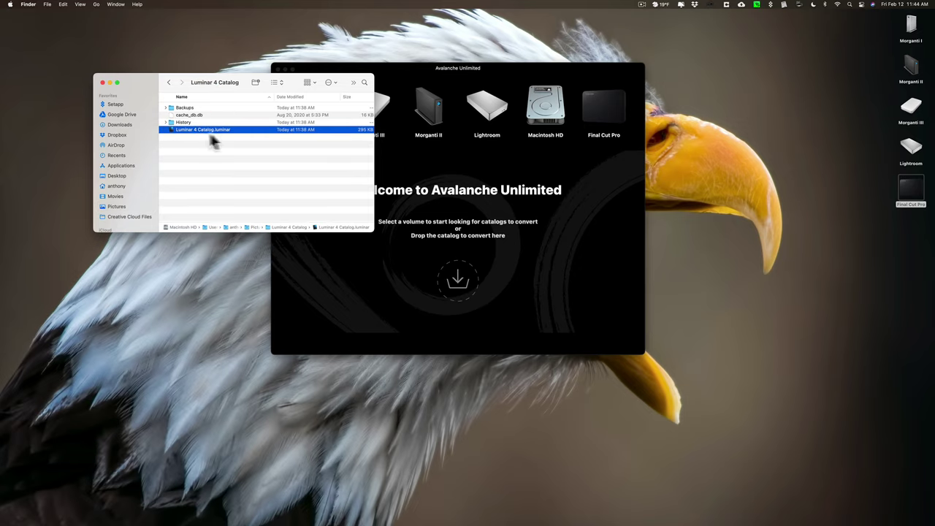
# - Load Luminar 4 Catalog.luminar from Finder into Avalanche Unlimited and close the Finder window
pyautogui.moveTo(149, 81); pyautogui.dragTo(76, 68)
pyautogui.moveTo(125, 117); pyautogui.dragTo(444, 210)
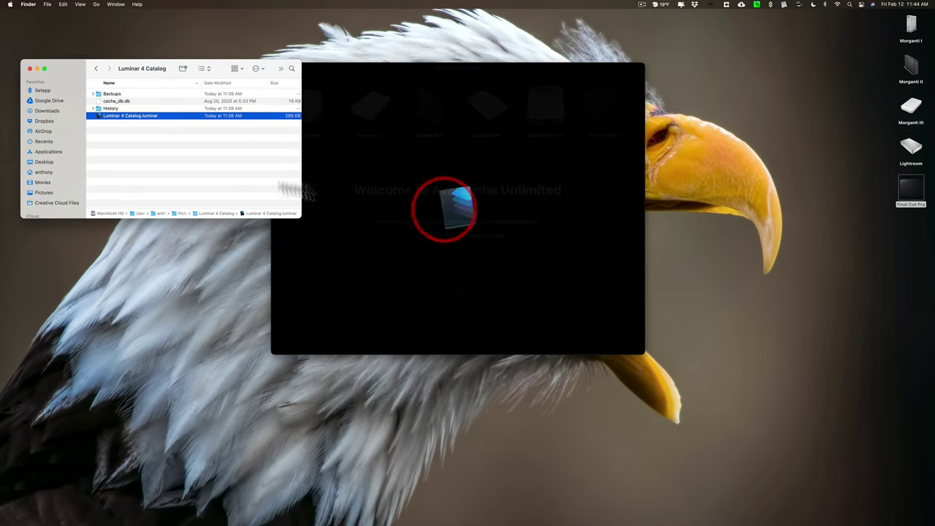
pyautogui.click(30, 68)
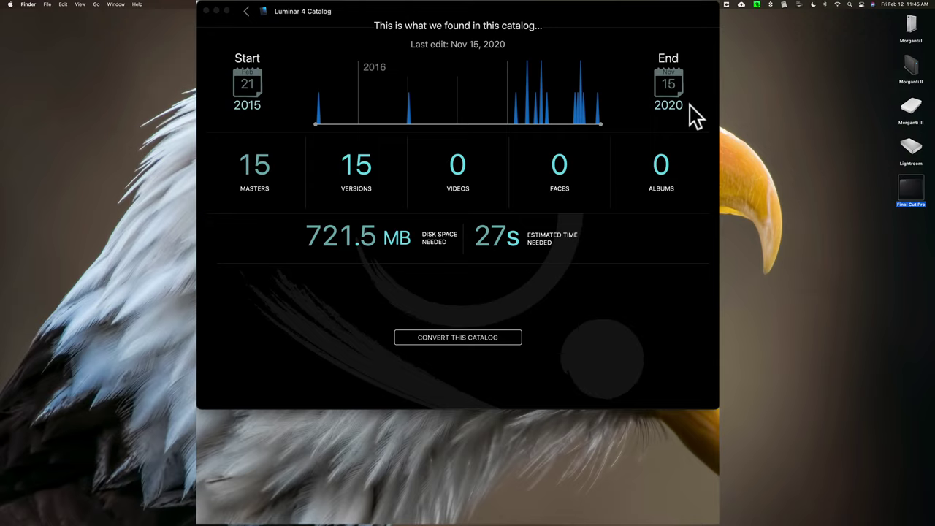
# - Set up a conversion of the loaded Luminar 4 catalog with LuminarAI as the target format
pyautogui.click(455, 337)
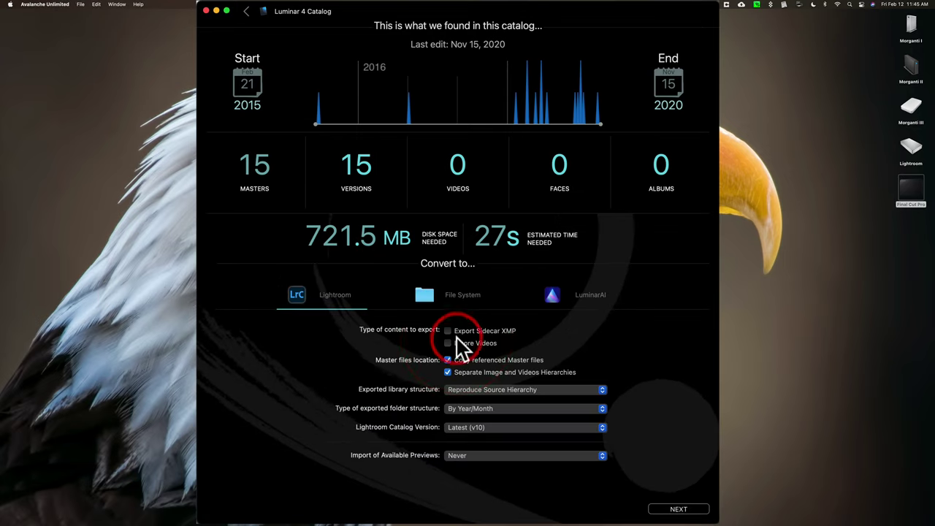
pyautogui.click(325, 297)
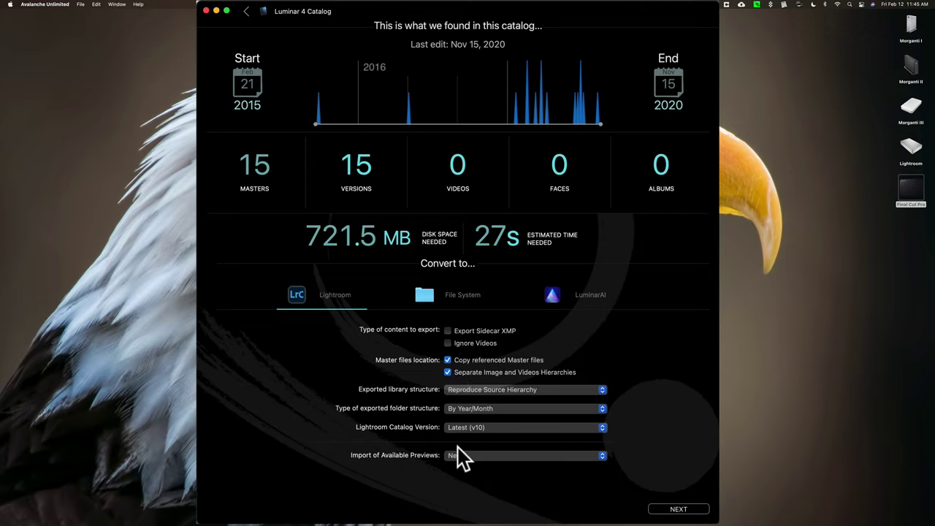
pyautogui.click(553, 291)
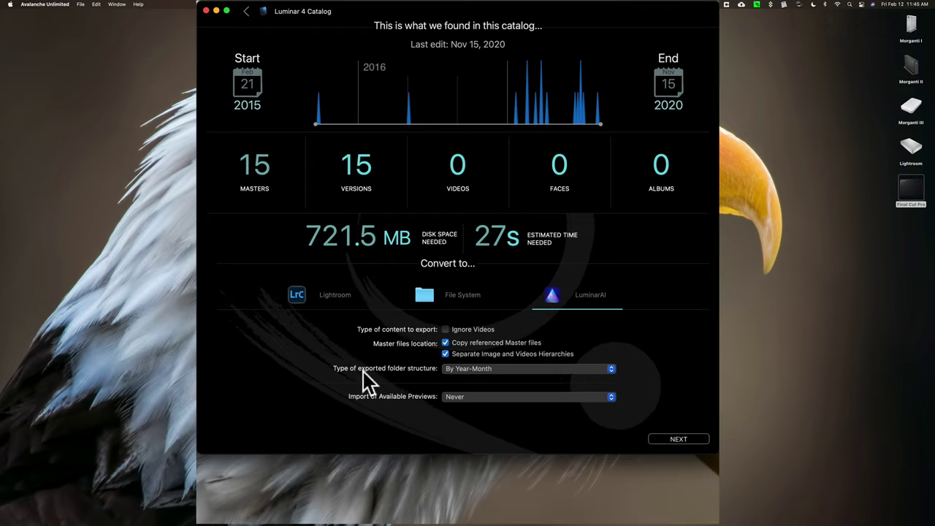
# - Choose the By Year-Month exported folder structure and Never for importing available previews, and proceed to the destination selection
pyautogui.click(611, 369)
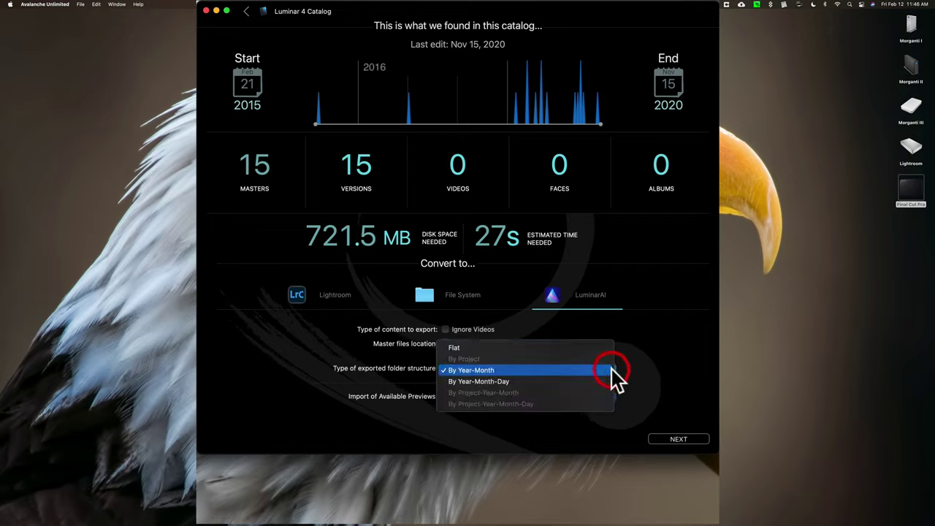
pyautogui.click(516, 370)
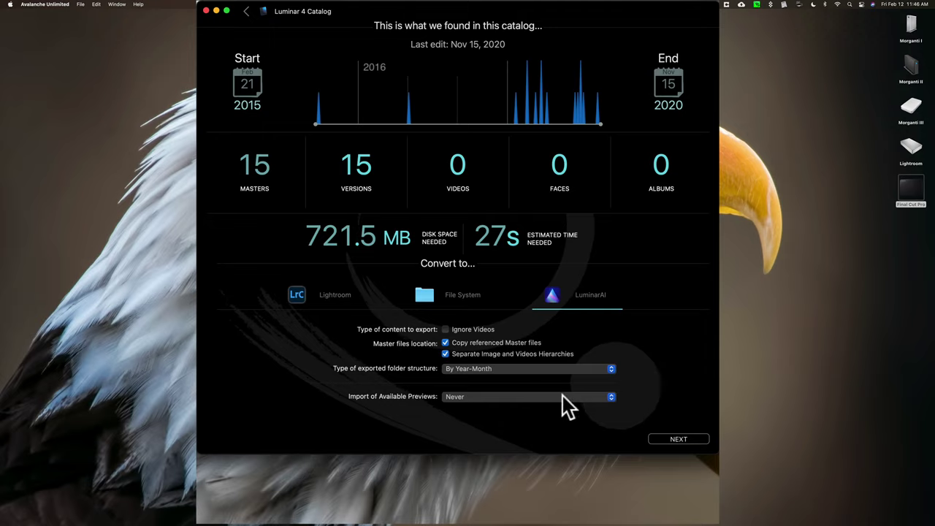
pyautogui.click(611, 398)
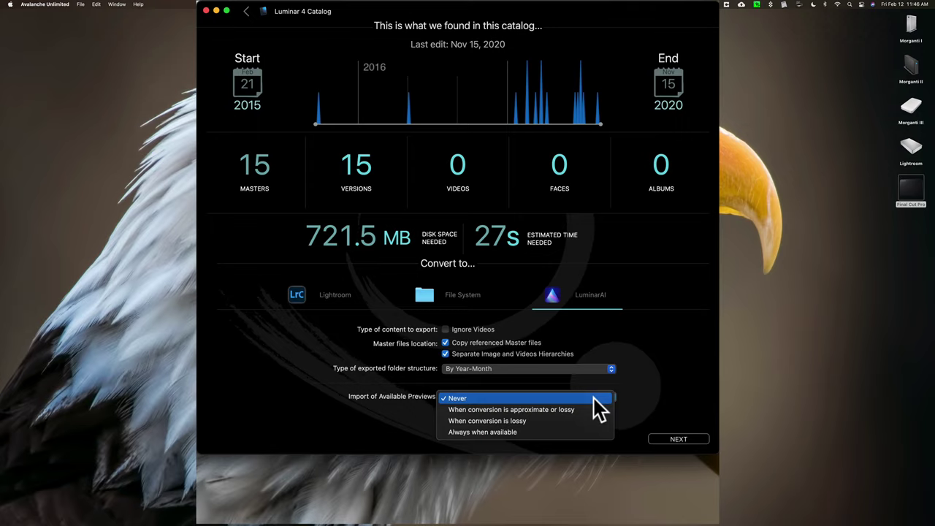
pyautogui.click(593, 399)
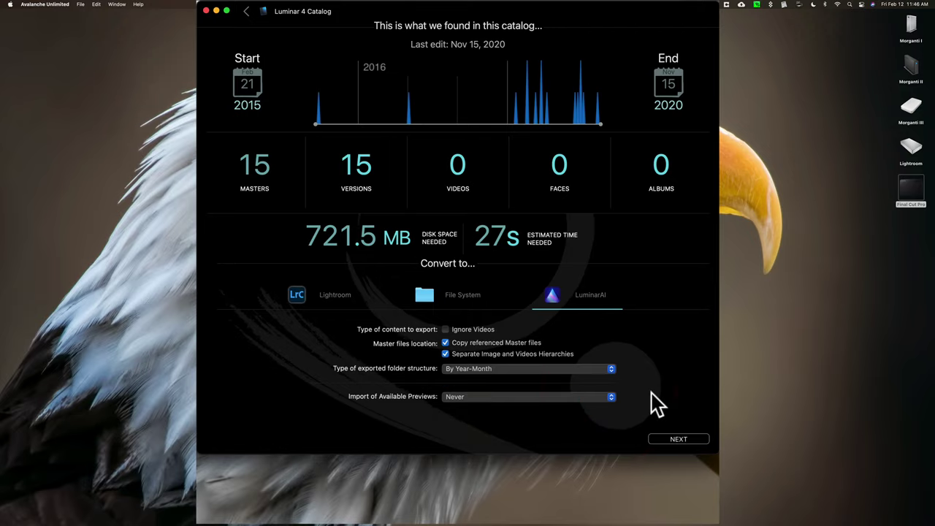
pyautogui.click(680, 439)
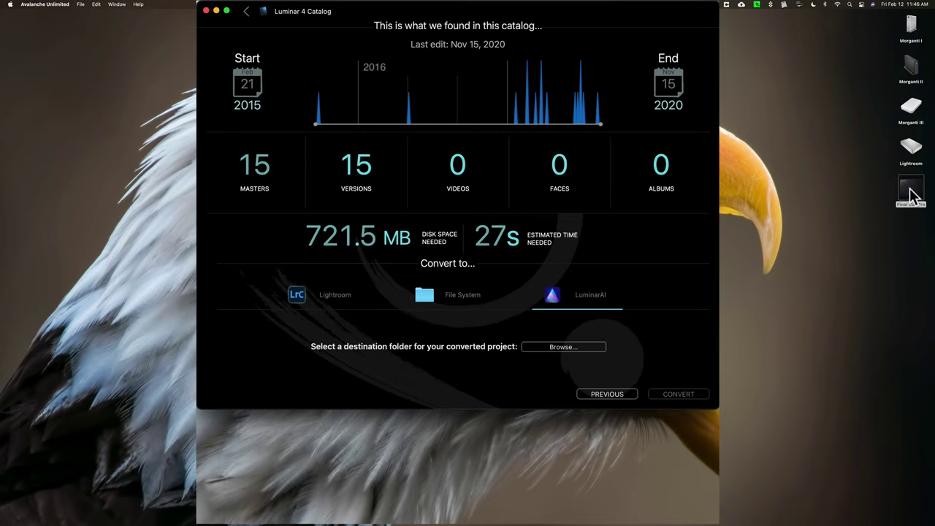
# - Create a folder named "Converted Luminar 4 Catalog to Luminar AI" on the Final Cut Pro drive and choose it as the conversion destination
pyautogui.click(568, 346)
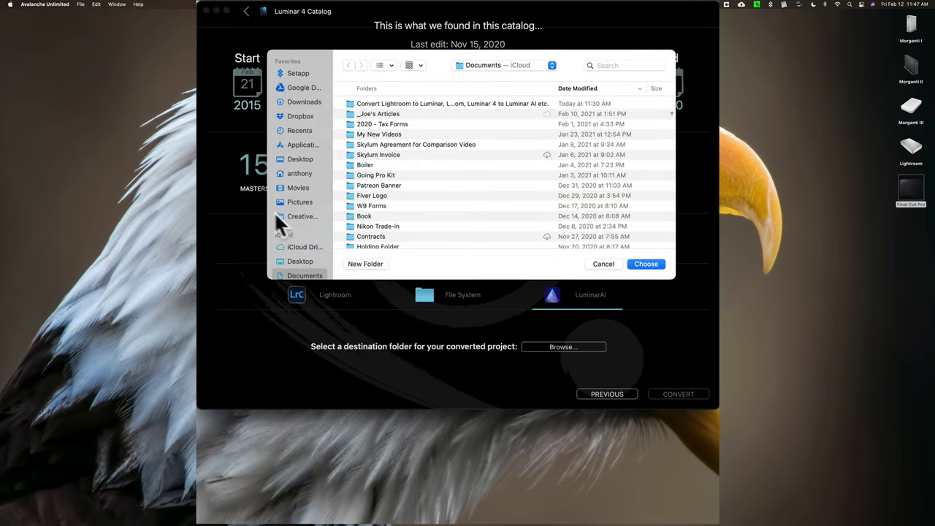
pyautogui.scroll(-5, 275, 211)
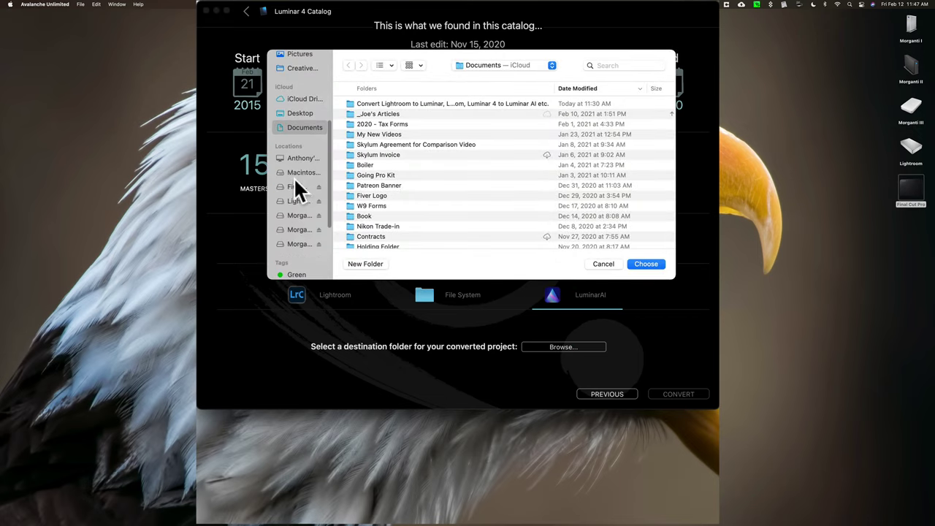
pyautogui.click(298, 187)
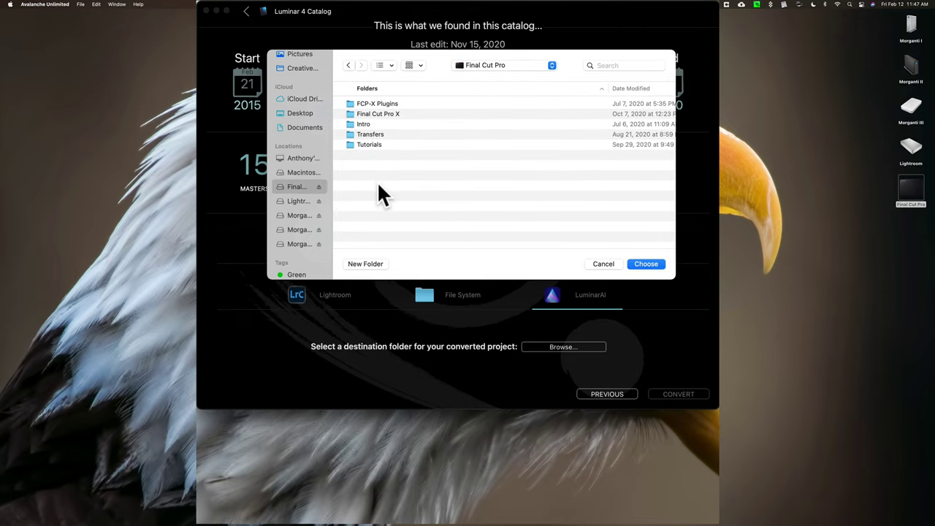
pyautogui.click(363, 264)
pyautogui.press('shift')
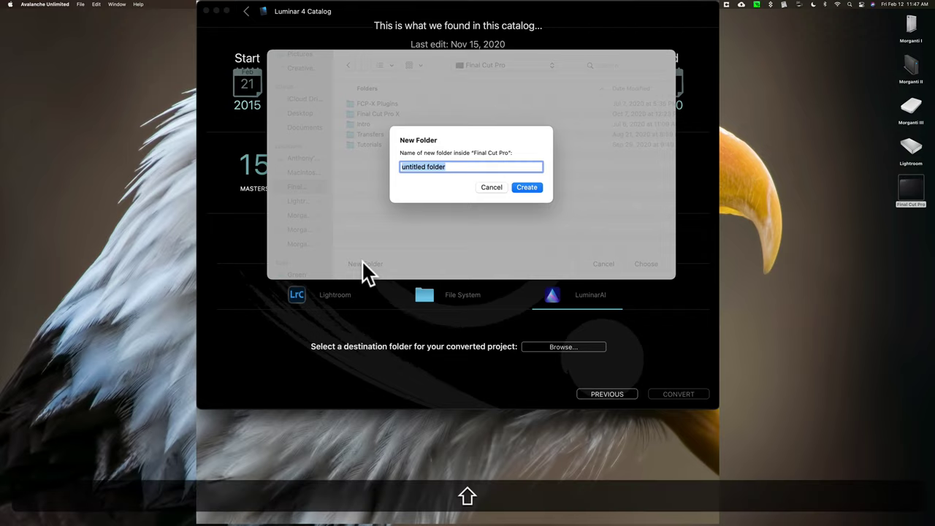
pyautogui.write('Con')
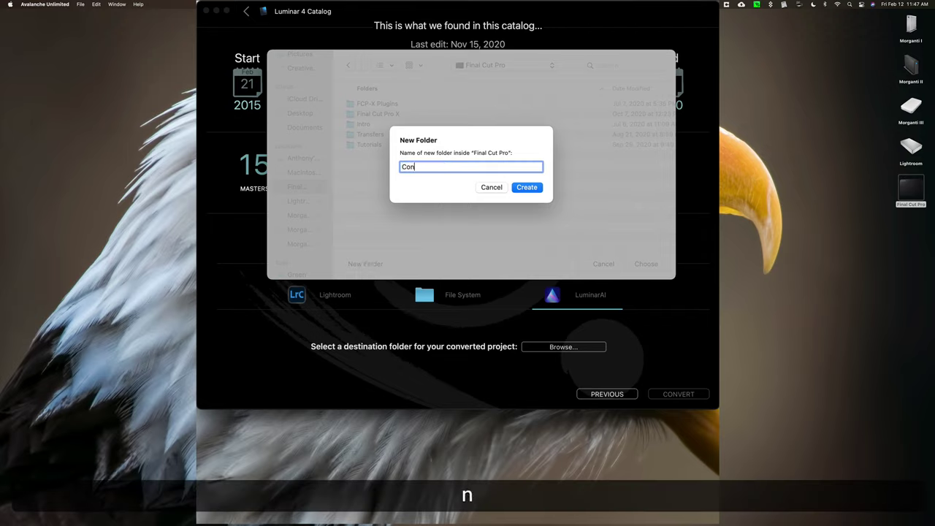
pyautogui.write('verted Luminar 4 Catalog')
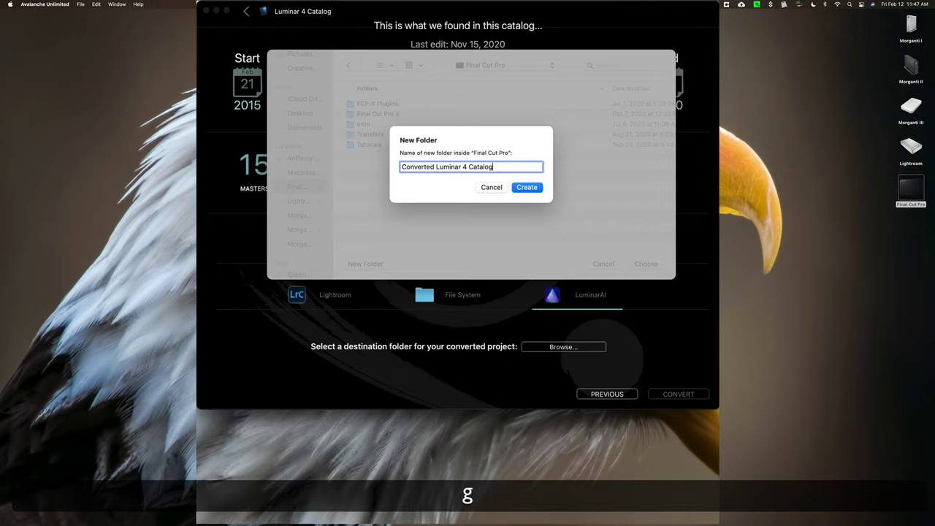
pyautogui.write(' to Luminar AI')
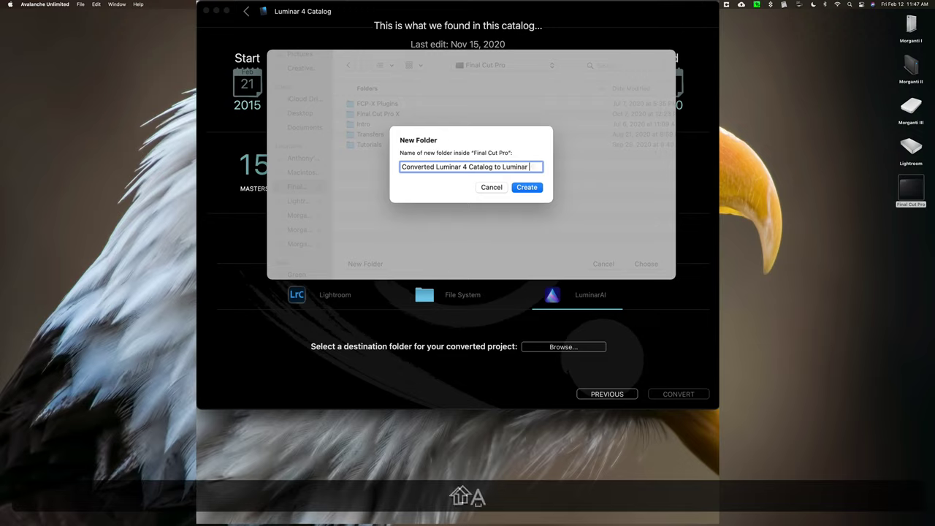
pyautogui.click(527, 187)
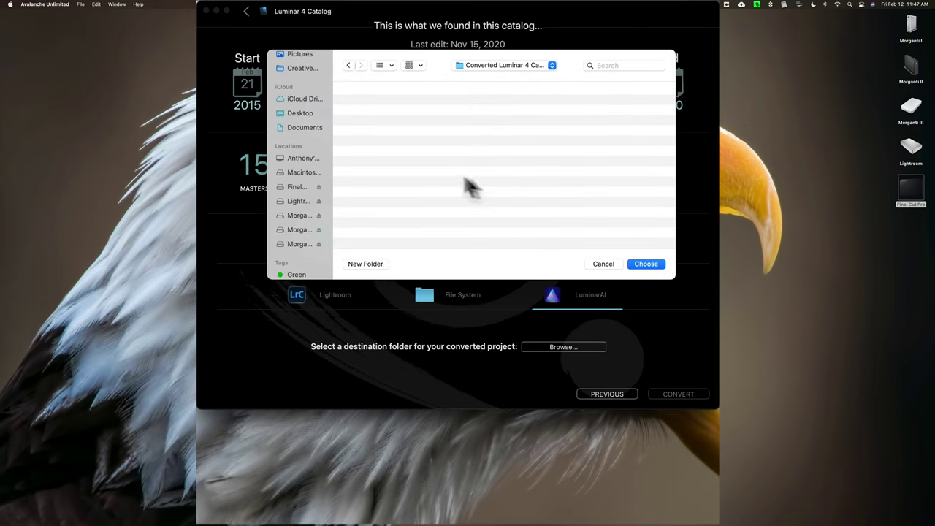
pyautogui.click(645, 264)
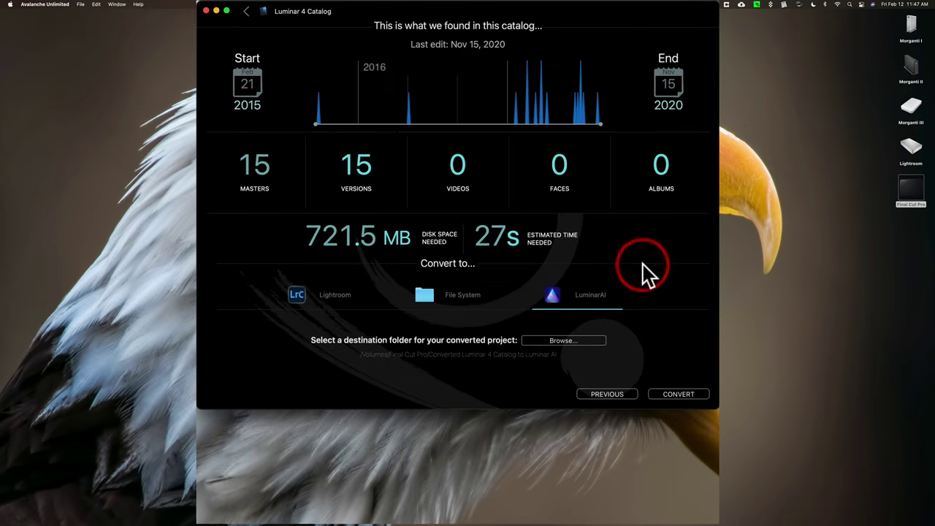
# - Convert the catalog and read through the usage, timing and content notes in the conversion report
pyautogui.click(678, 393)
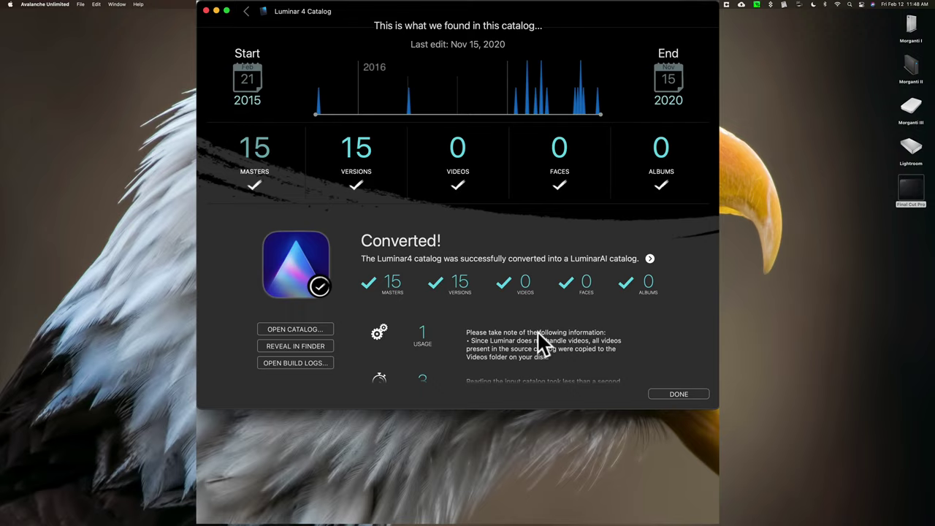
pyautogui.scroll(-5, 538, 340)
pyautogui.scroll(4, 533, 347)
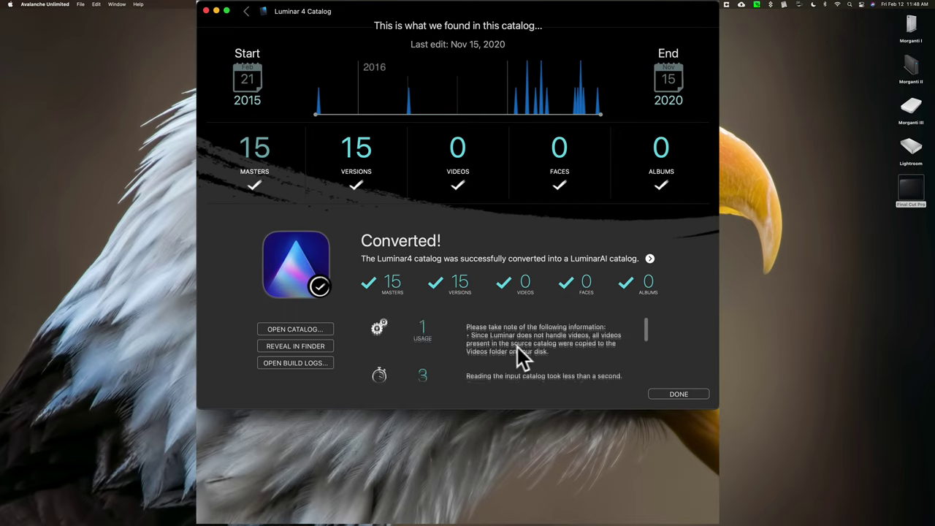
pyautogui.scroll(-2, 517, 356)
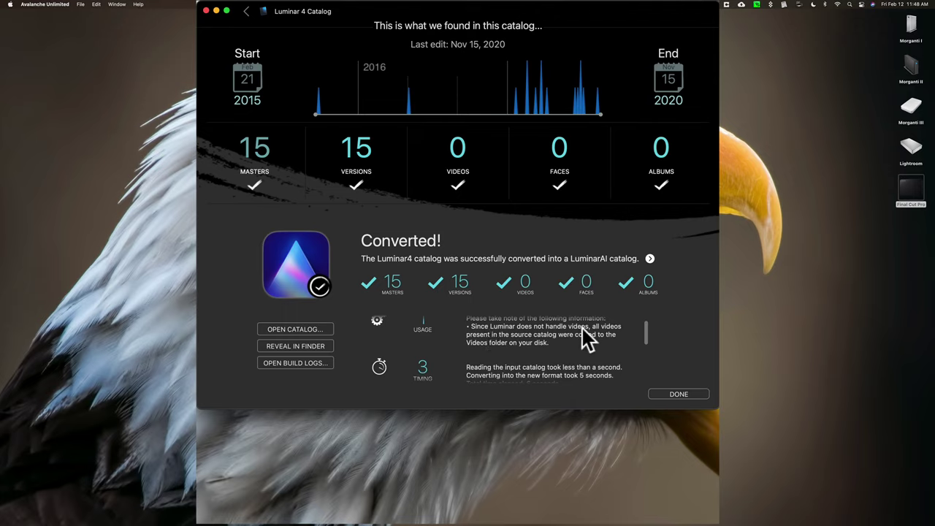
pyautogui.scroll(-3, 578, 343)
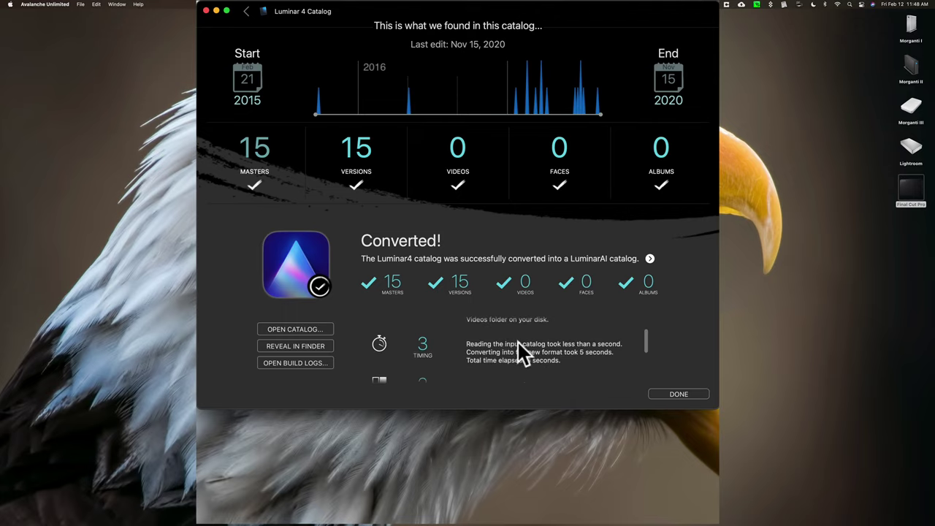
pyautogui.scroll(-1, 576, 362)
pyautogui.scroll(-4, 511, 353)
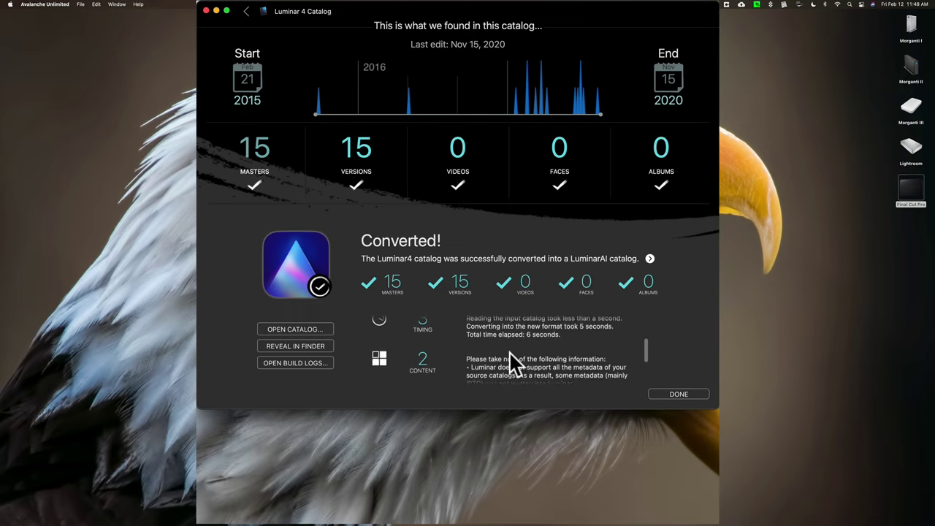
pyautogui.scroll(-3, 507, 347)
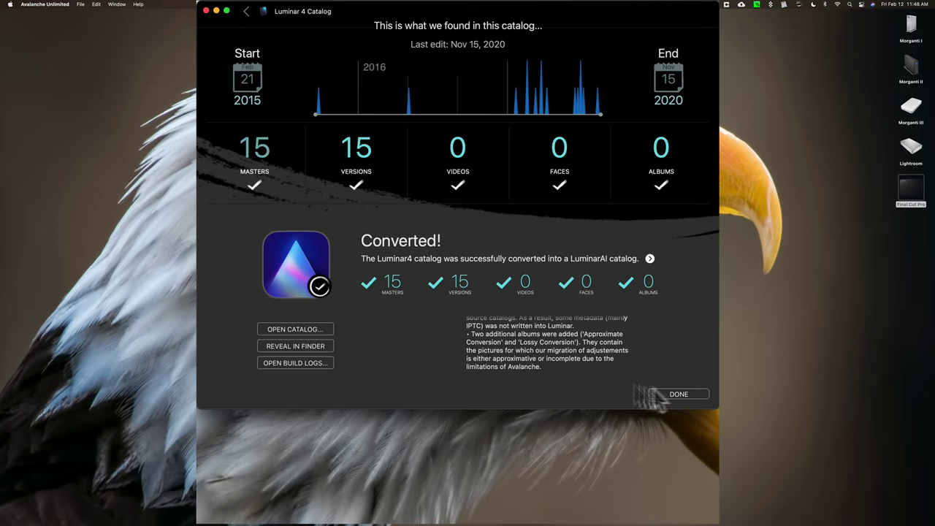
# - Open the converted catalog in Luminar AI and inspect the edits on the snowy waterfall photo and the eagle photo after it
pyautogui.click(297, 330)
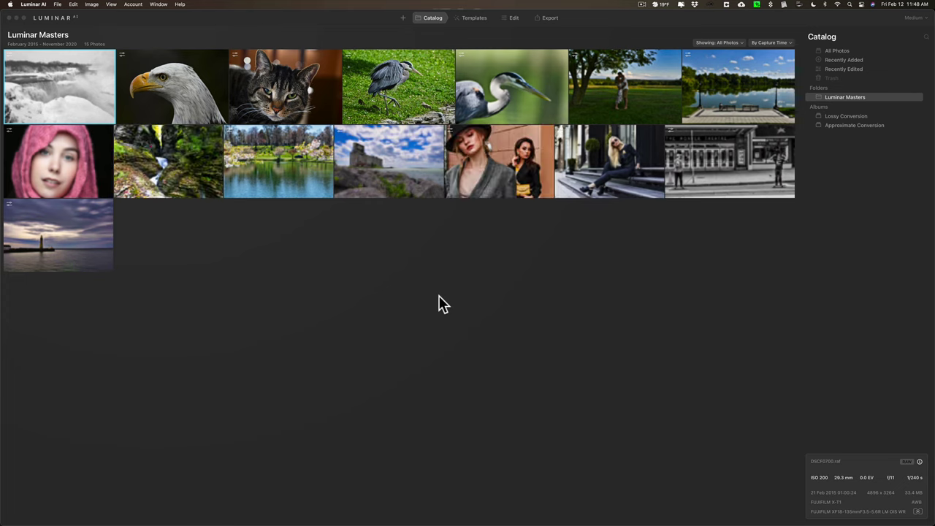
pyautogui.doubleClick(75, 94)
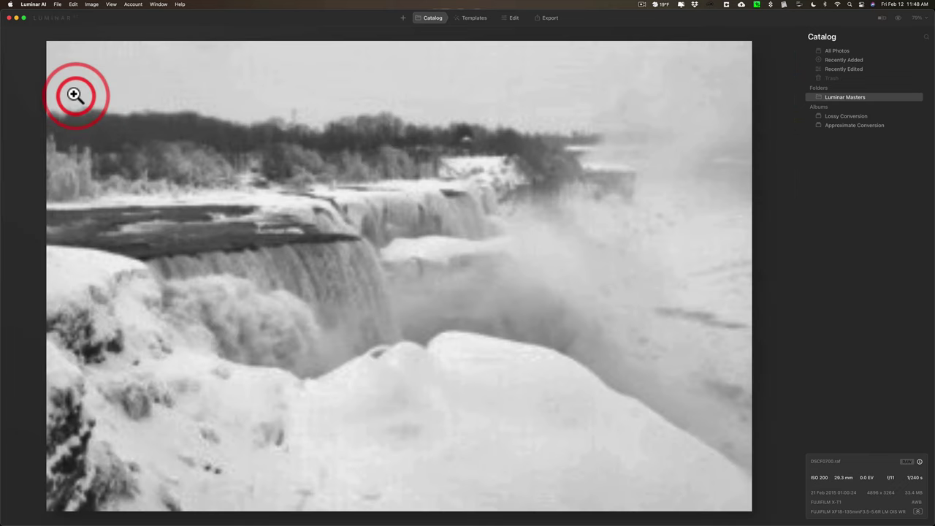
pyautogui.click(512, 19)
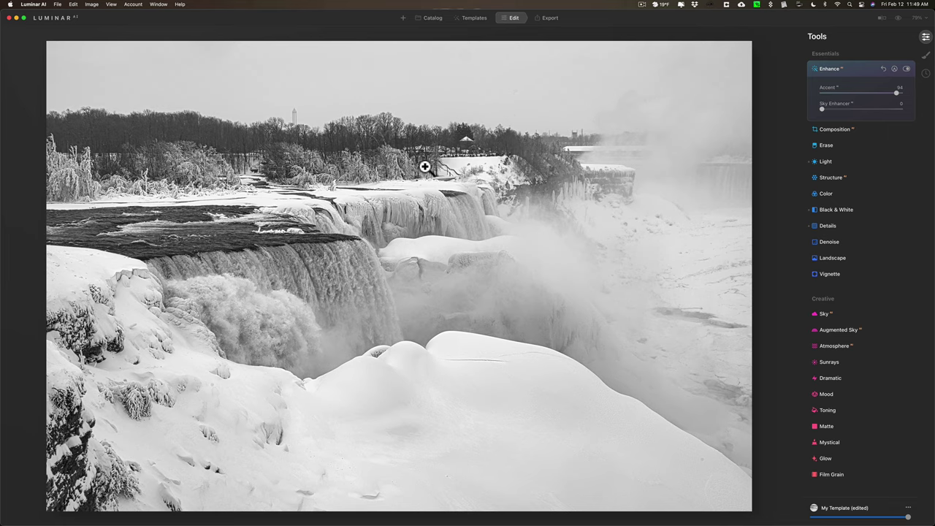
pyautogui.press('Right')
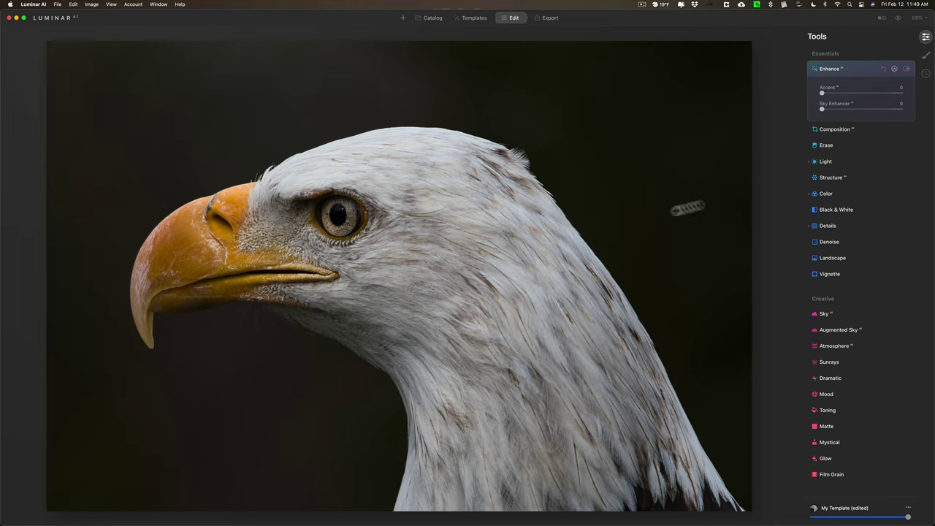
# - Examine which tools carry edits on the eagle photo and the two cat photos that follow it
pyautogui.click(806, 144)
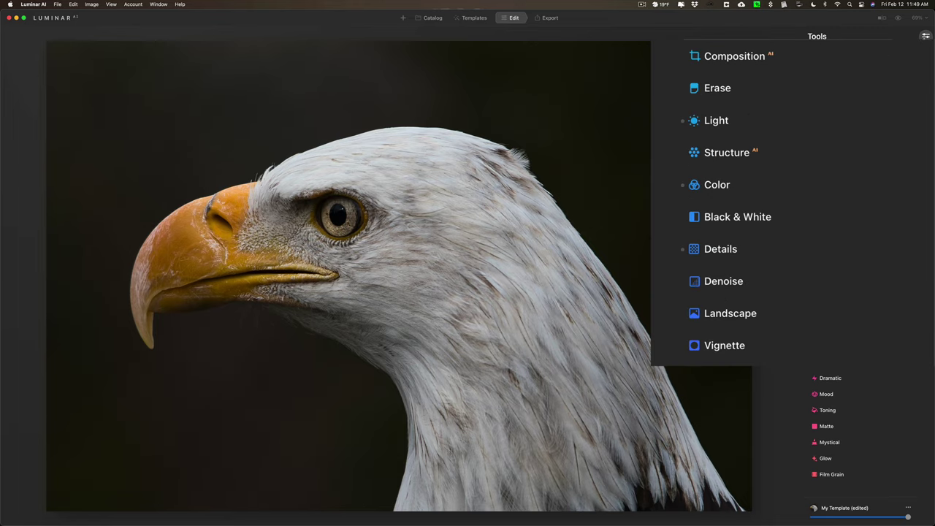
pyautogui.scroll(-2, 785, 146)
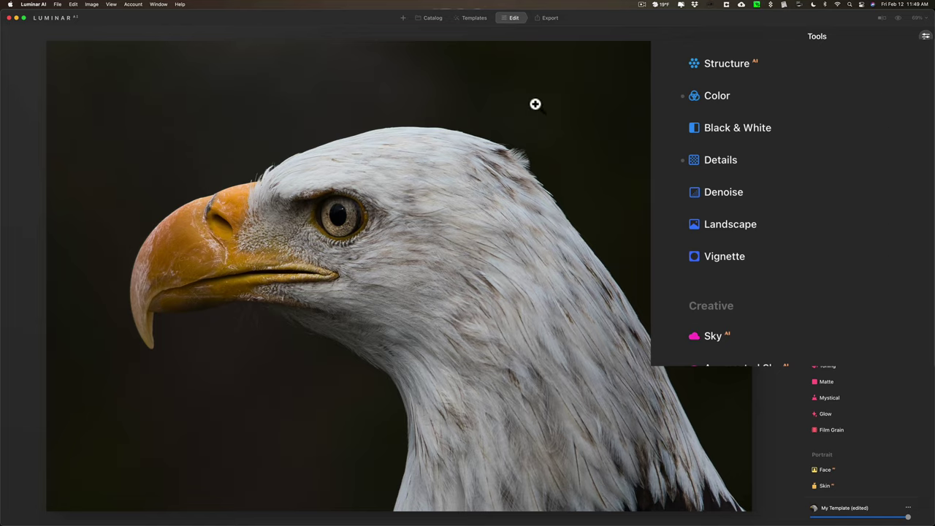
pyautogui.press('Right')
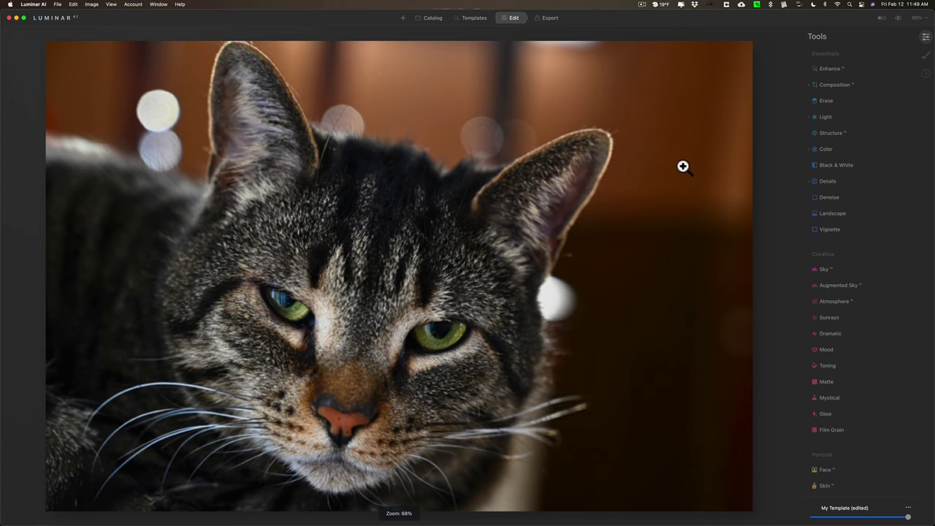
pyautogui.press('Right')
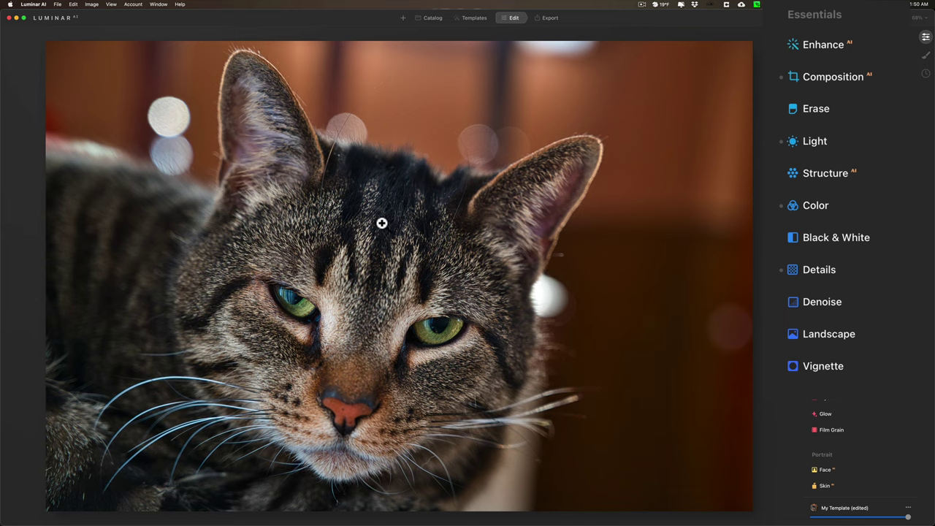
# - Review the converted edits on the two heron photos, the couple under the tree and the lake with benches
pyautogui.press('Right')
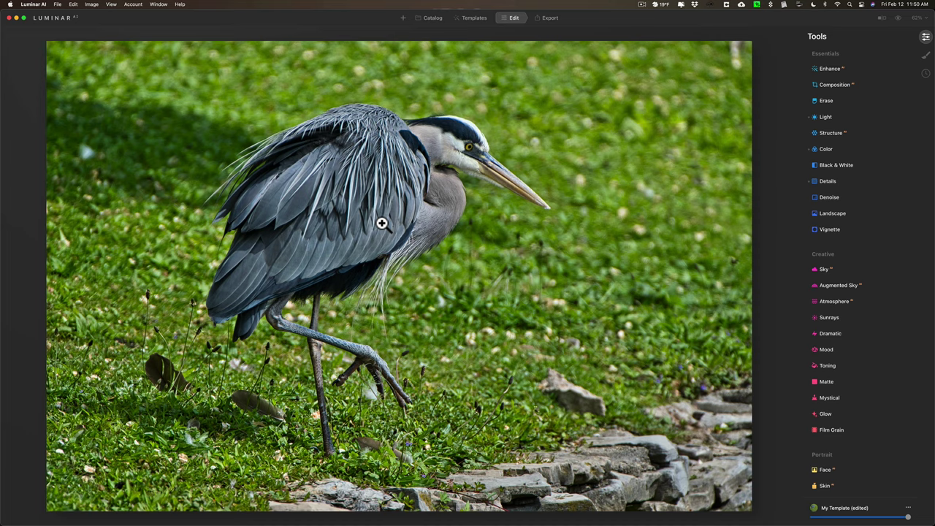
pyautogui.press('Right')
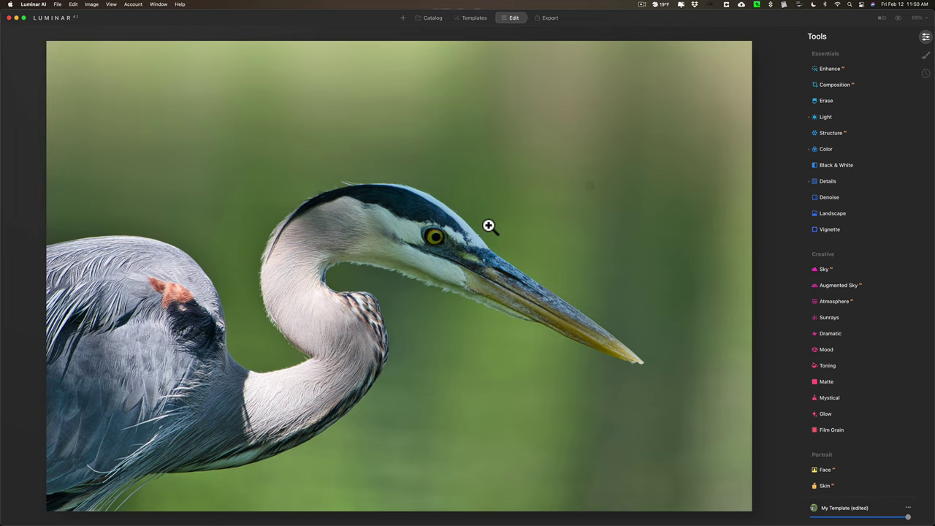
pyautogui.press('Right')
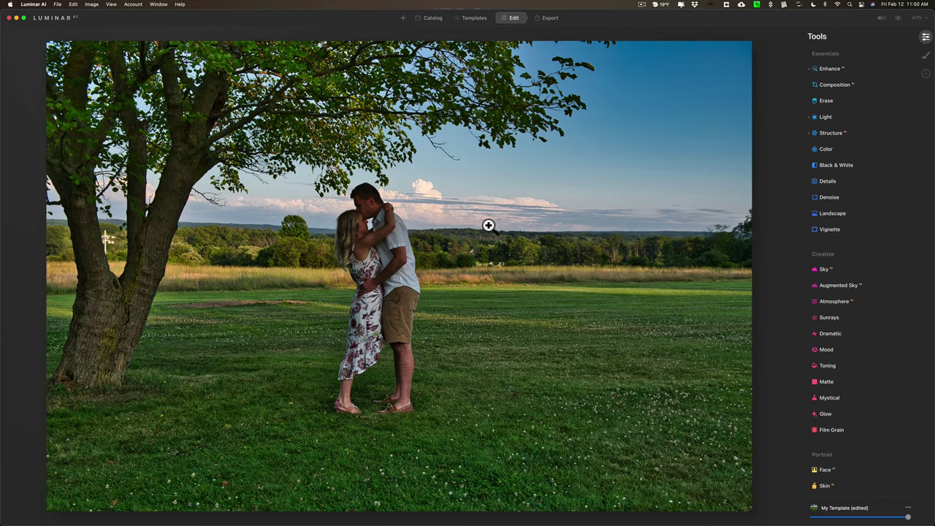
pyautogui.press('Right')
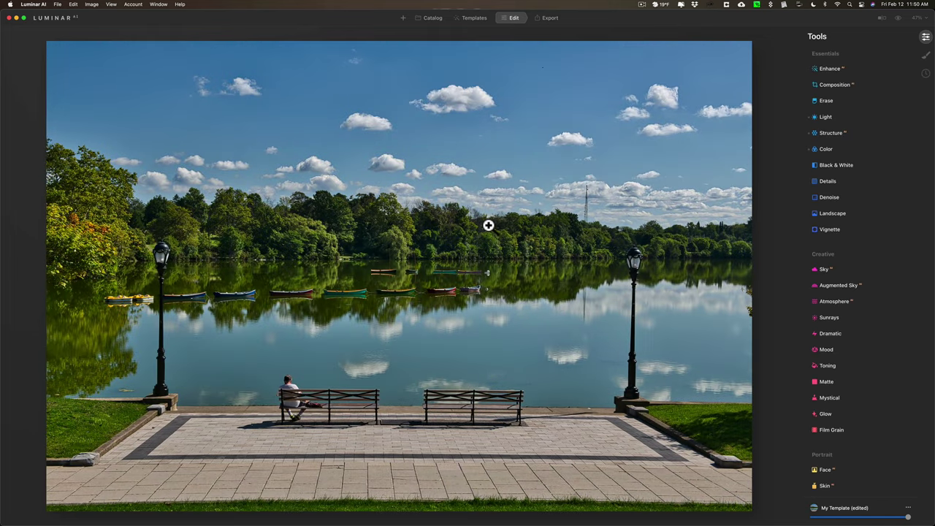
# - Check the portrait and professional tools on the pink-scarf portrait, and compare the gorge waterfall, blossom pond and waterfront grain building photos
pyautogui.press('Right')
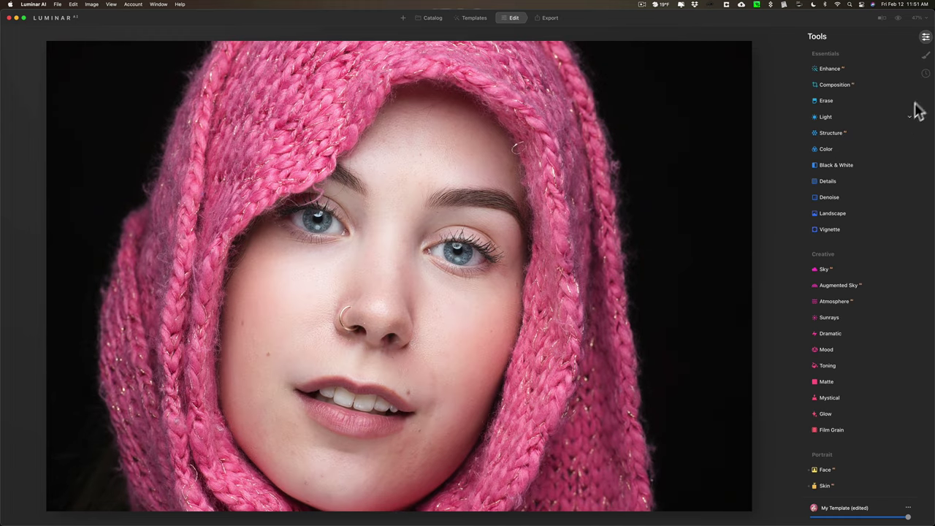
pyautogui.scroll(-5, 884, 173)
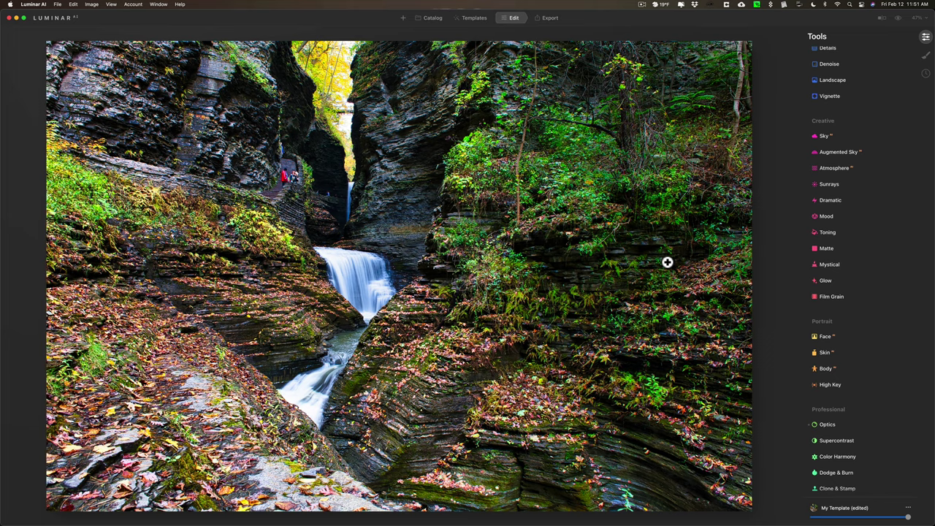
pyautogui.press('Right')
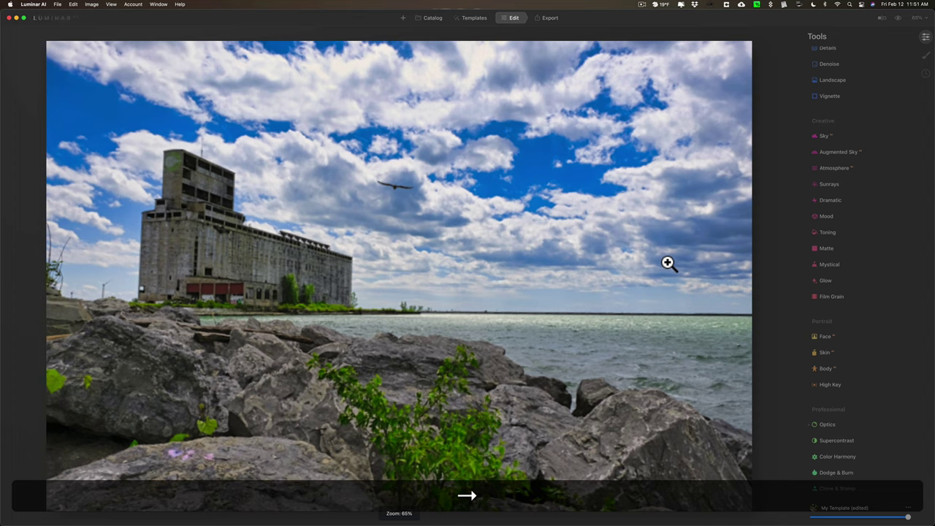
pyautogui.press('Left')
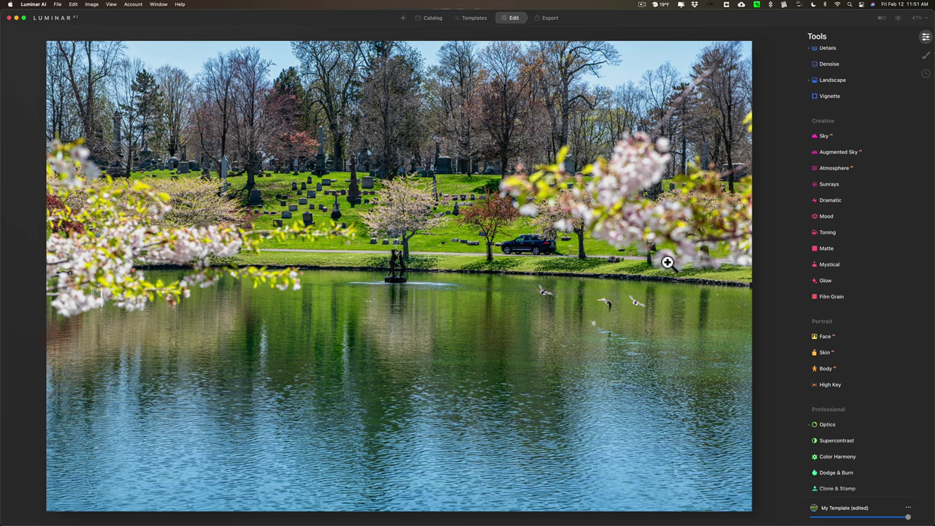
pyautogui.press('Right')
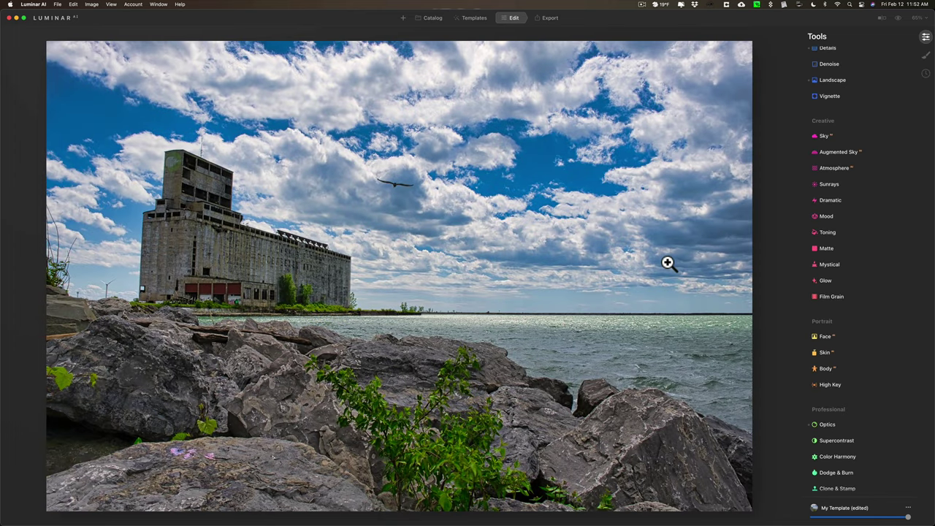
# - Review the converted edits on the two fashion photos, the black-and-white theatre street scene and the lighthouse photo
pyautogui.press('Right')
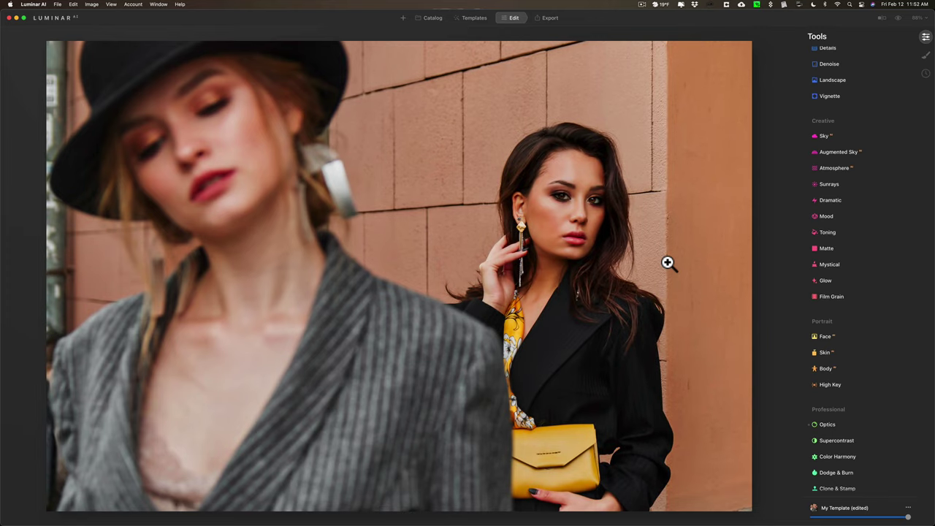
pyautogui.press('Right')
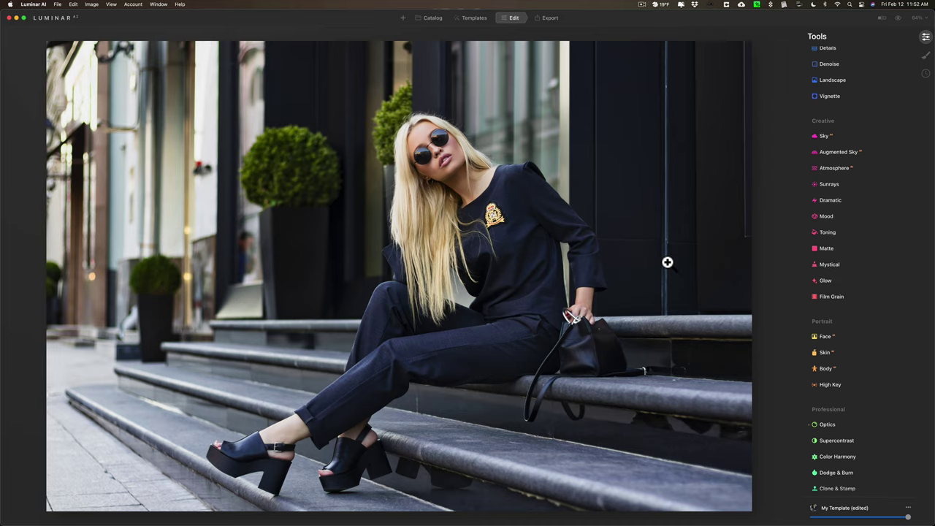
pyautogui.press('Right')
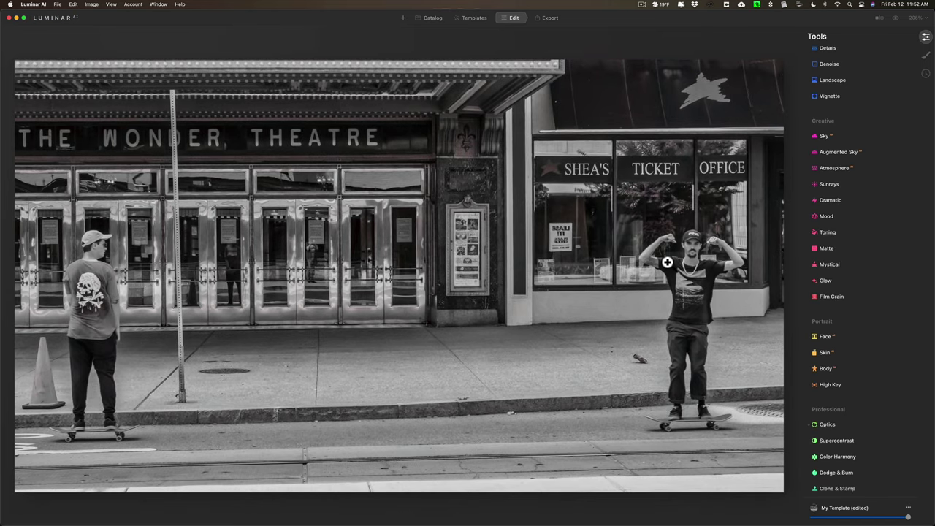
pyautogui.press('Right')
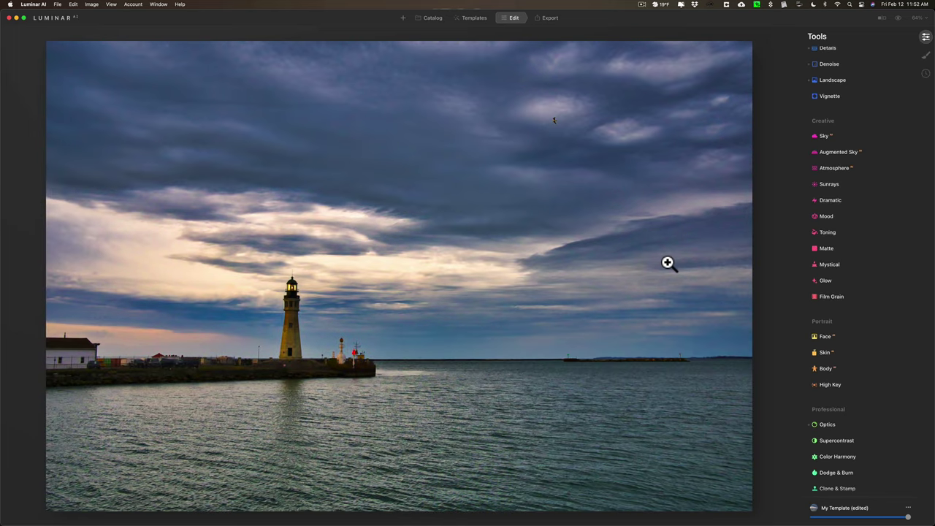
pyautogui.press('Right')
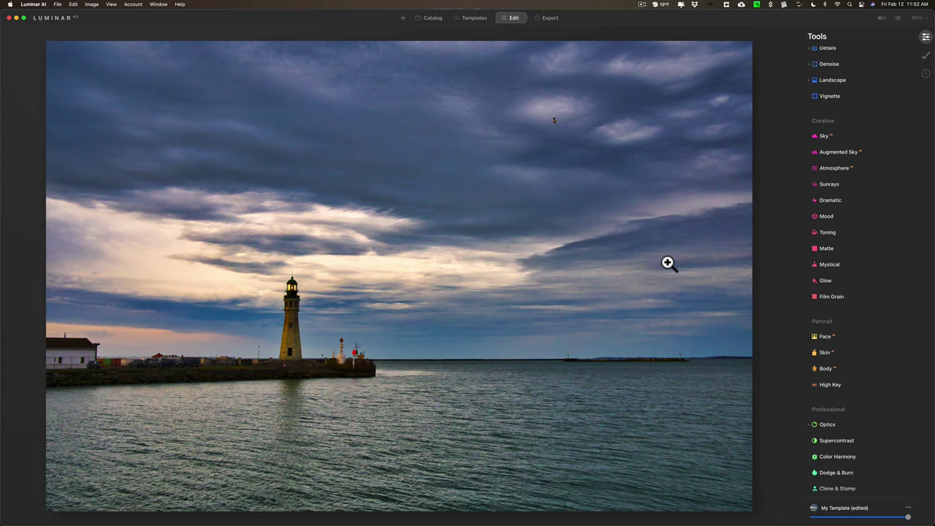